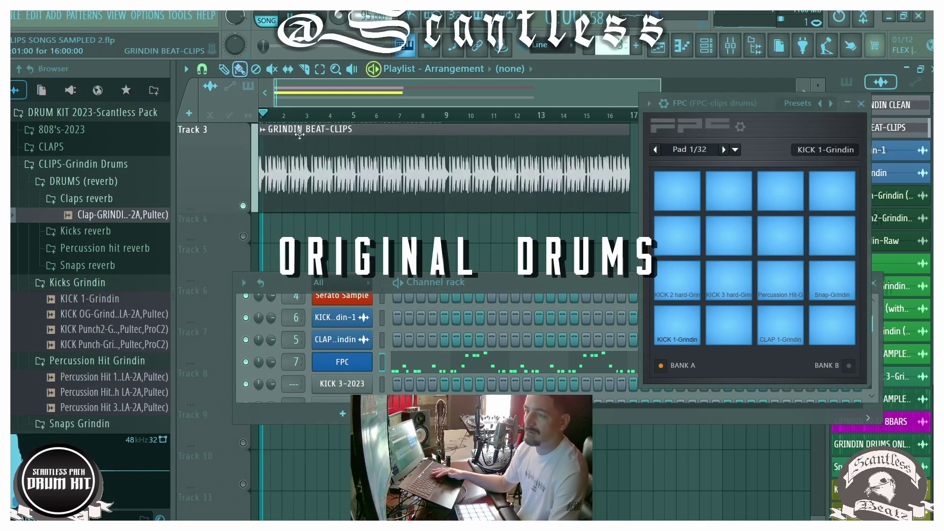
# Move the channel rack window down clear of the playlist and bring the DRUMS 1 and DRUMS 2 clips on Track 1 into view.
pyautogui.scroll(1, 325, 176)
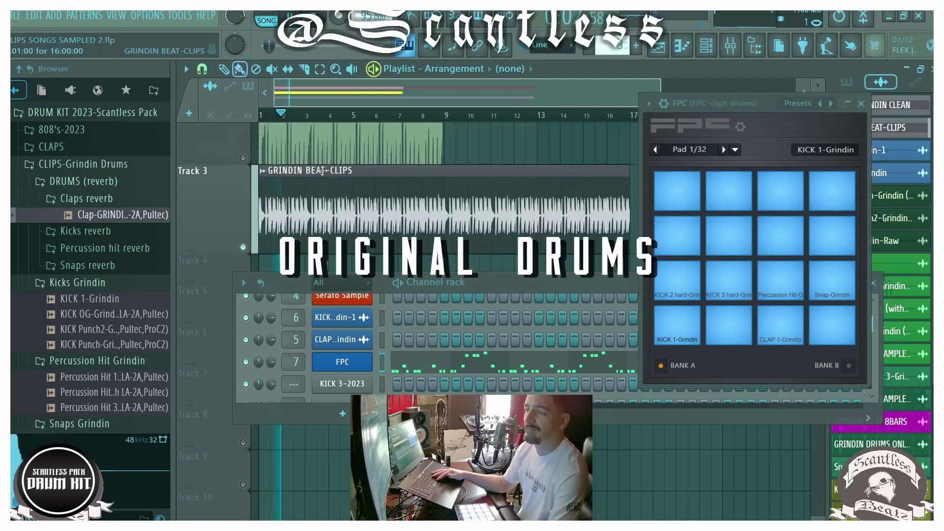
pyautogui.scroll(2, 322, 171)
pyautogui.moveTo(492, 282); pyautogui.dragTo(438, 367)
pyautogui.scroll(-1, 226, 245)
pyautogui.moveTo(227, 245); pyautogui.dragTo(208, 239)
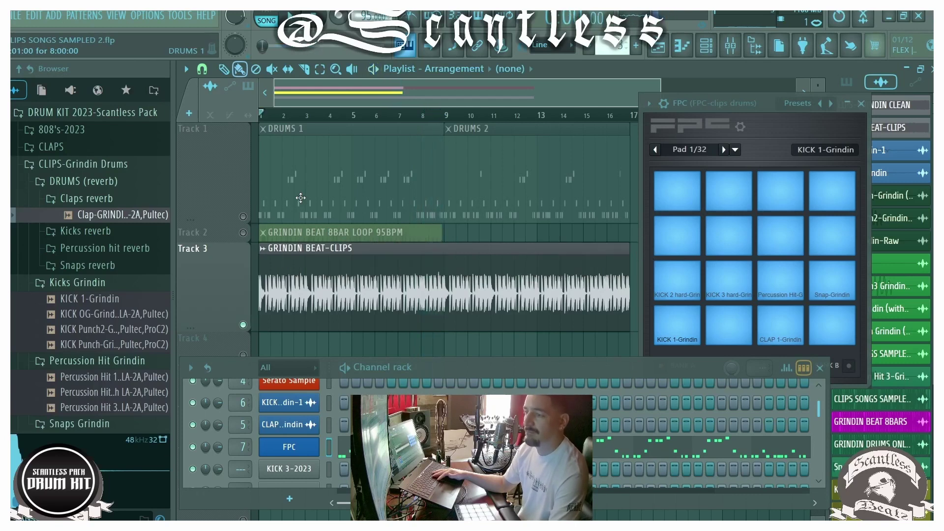
# Solo Track 1, play its drum patterns from the start, and move the FPC window so the clip list is uncovered.
pyautogui.rightClick(243, 217)
pyautogui.press('space')
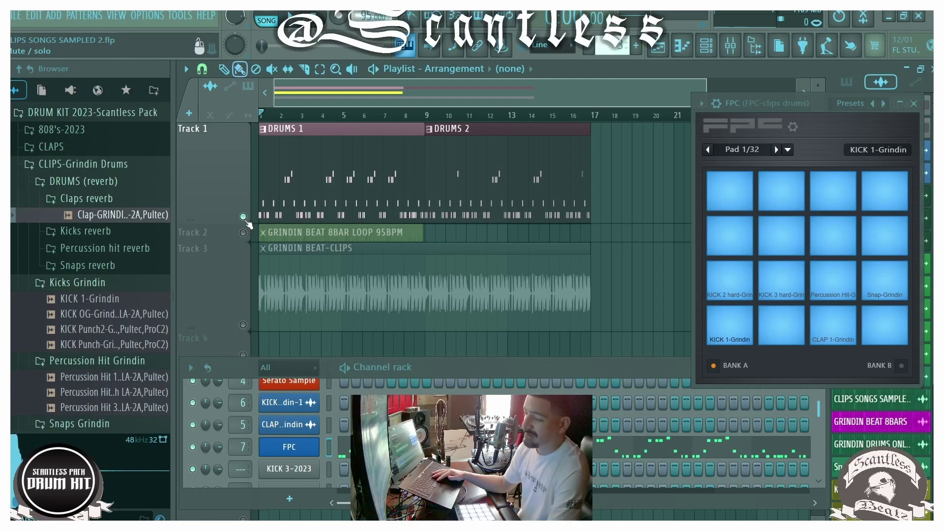
pyautogui.press('space')
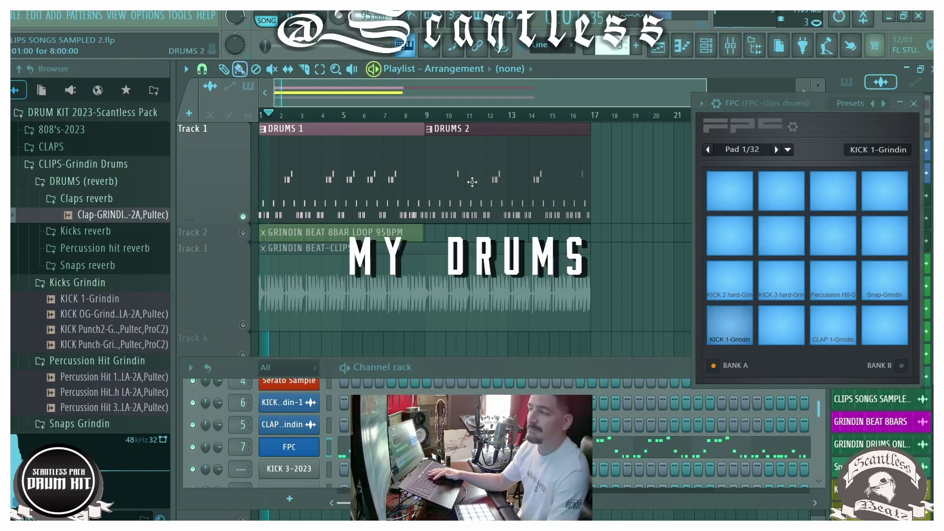
pyautogui.moveTo(789, 105); pyautogui.dragTo(650, 71)
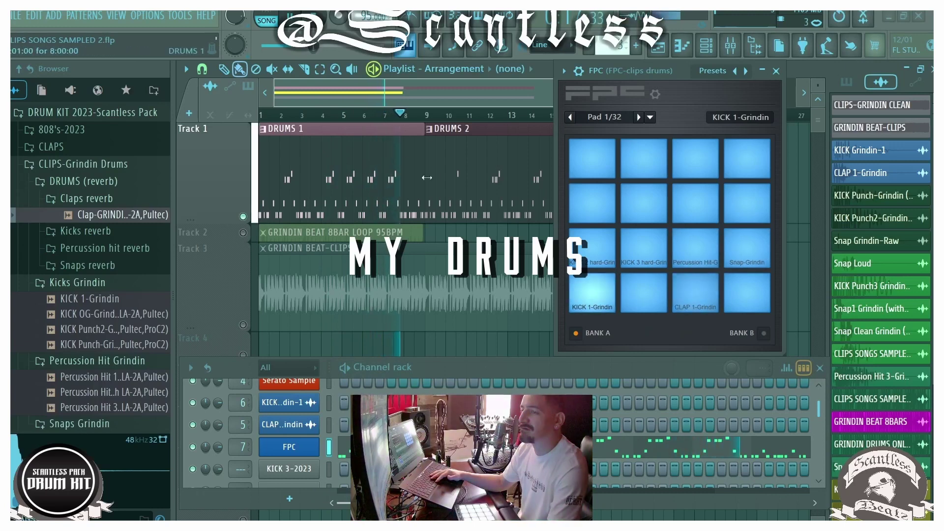
# Open the DRUMS 2 pattern in the piano roll, enlarge its note area, and examine the kick, clap, percussion and snap notes.
pyautogui.doubleClick(450, 129)
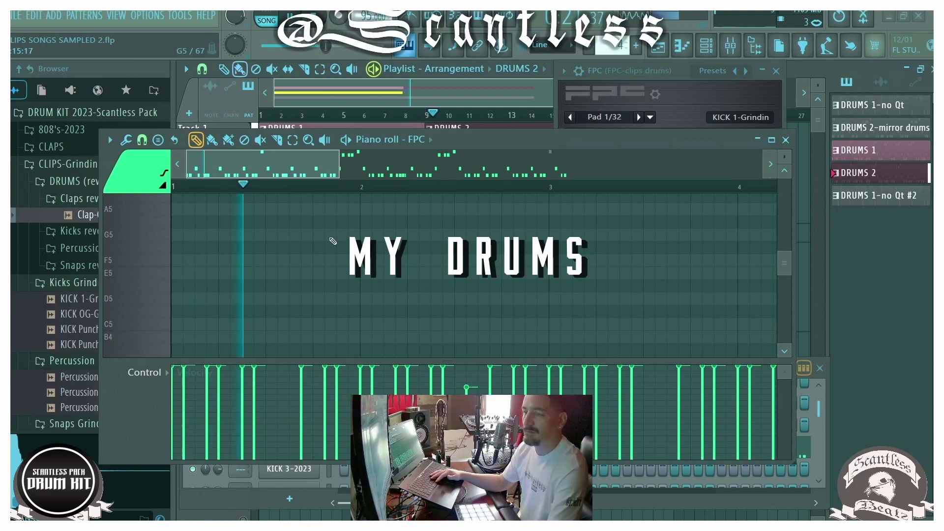
pyautogui.scroll(-5, 265, 248)
pyautogui.scroll(3, 261, 246)
pyautogui.scroll(-2, 261, 255)
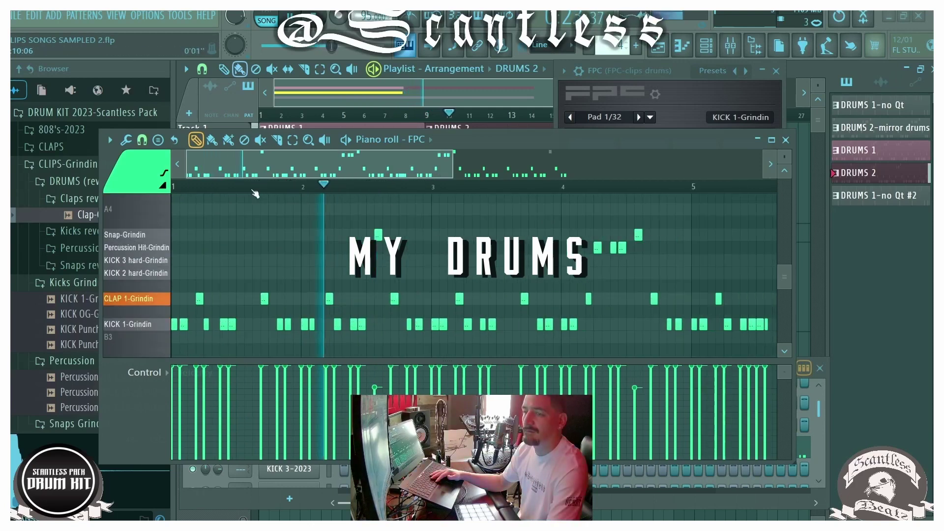
pyautogui.moveTo(257, 361); pyautogui.dragTo(257, 423)
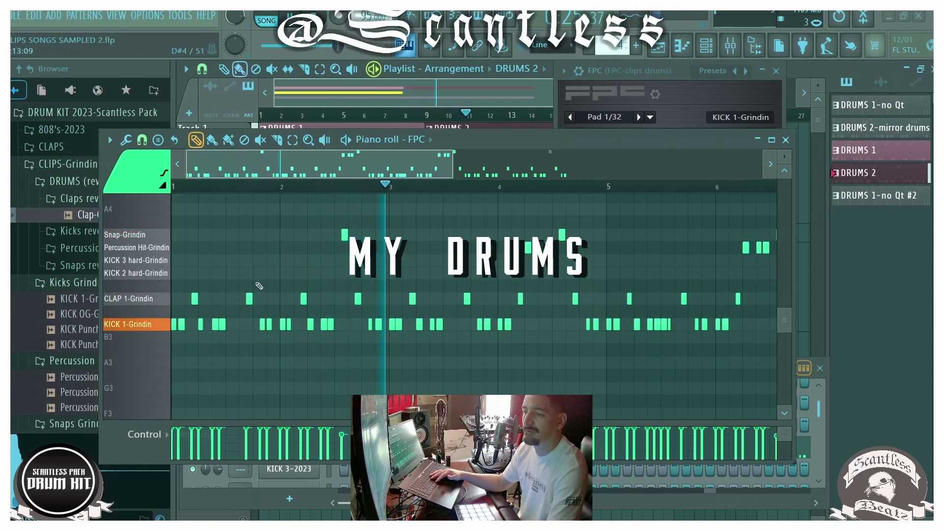
pyautogui.scroll(-1, 256, 182)
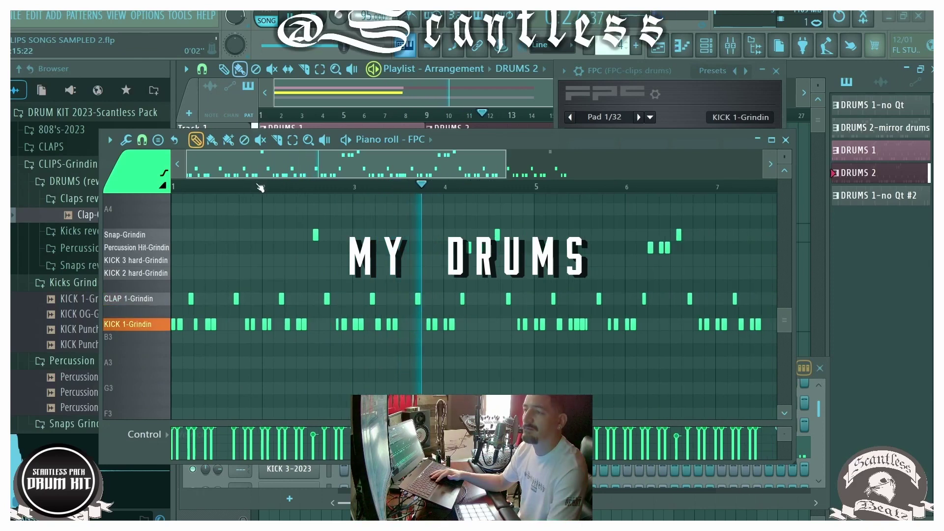
pyautogui.scroll(-1, 261, 188)
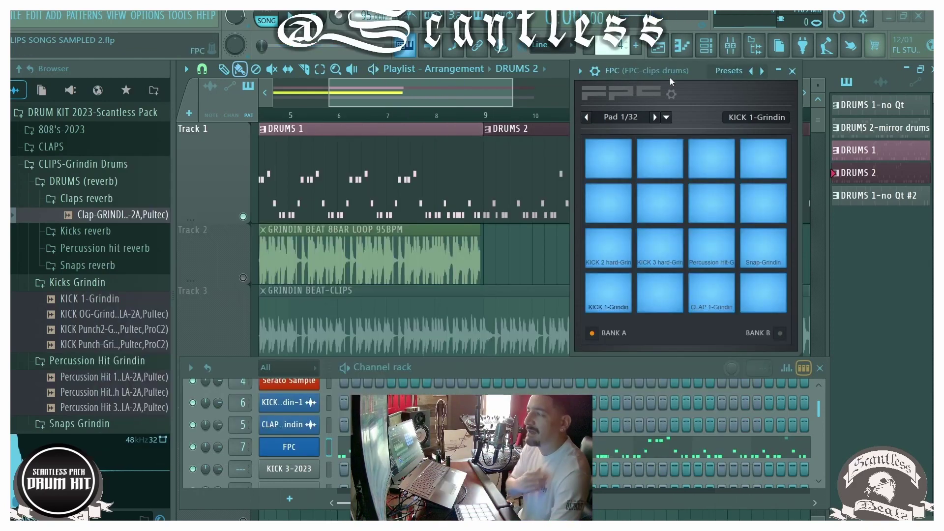
# Open the mixer and display the Teletronix LA-2A, Pultec-Pro and ValhallaVintageVerb effects of the FPC-clips drums track.
pyautogui.moveTo(653, 75); pyautogui.dragTo(654, 103)
pyautogui.press('F9')
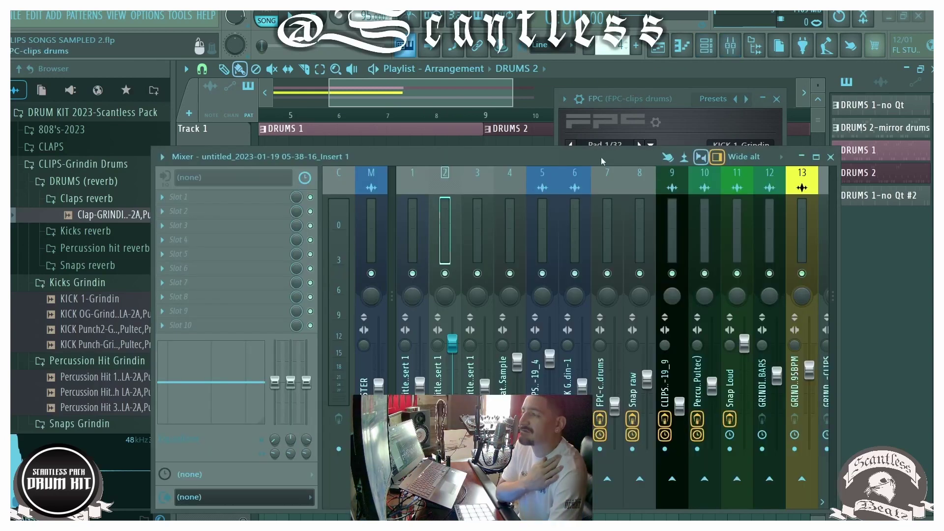
pyautogui.click(606, 226)
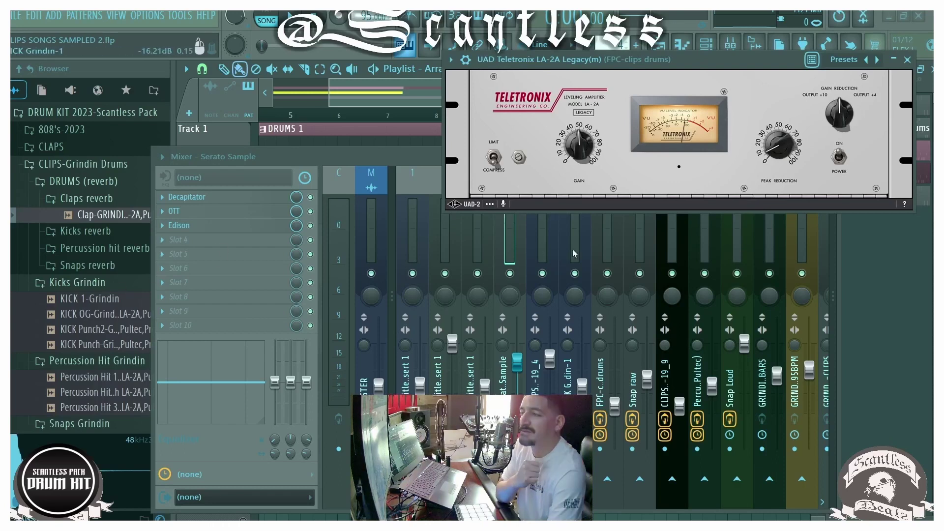
pyautogui.moveTo(494, 109); pyautogui.dragTo(504, 156)
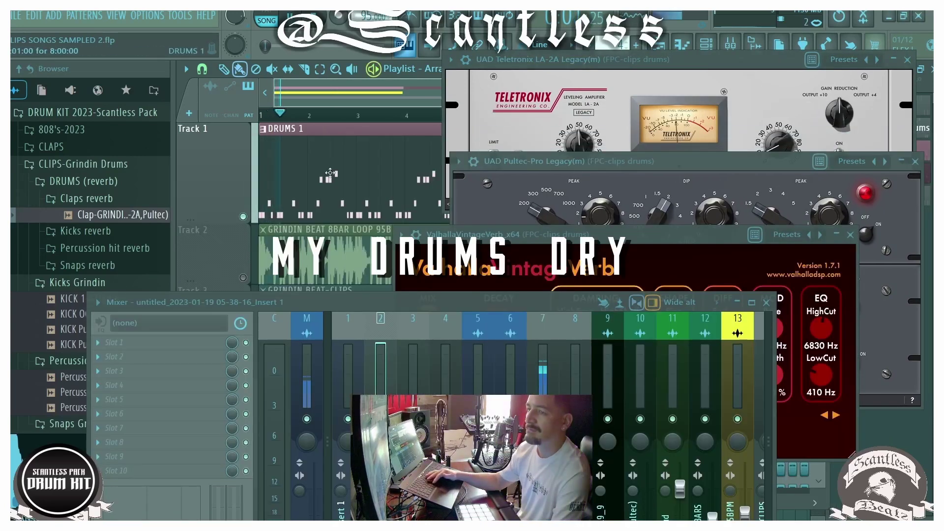
# Solo Track 2 and play the original GRINDIN BEAT 8BAR LOOP 95BPM for reference.
pyautogui.scroll(-1, 246, 248)
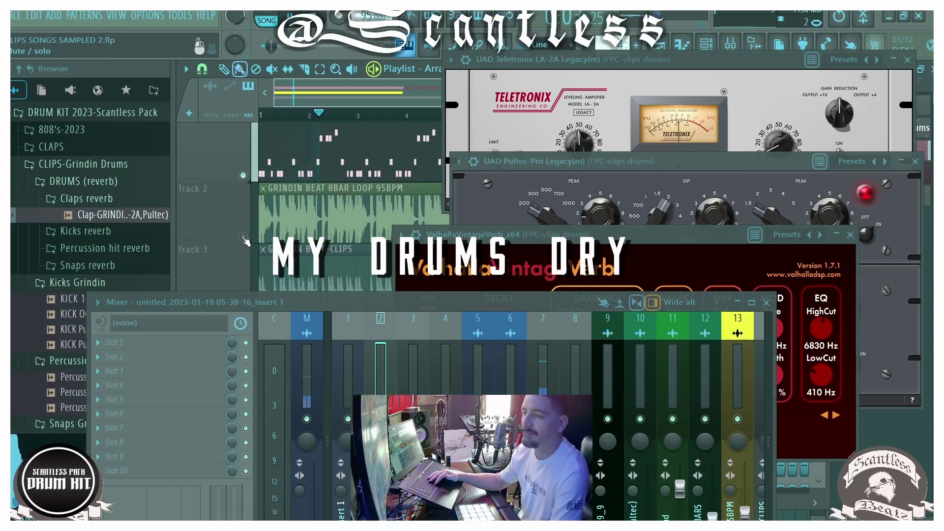
pyautogui.click(277, 209)
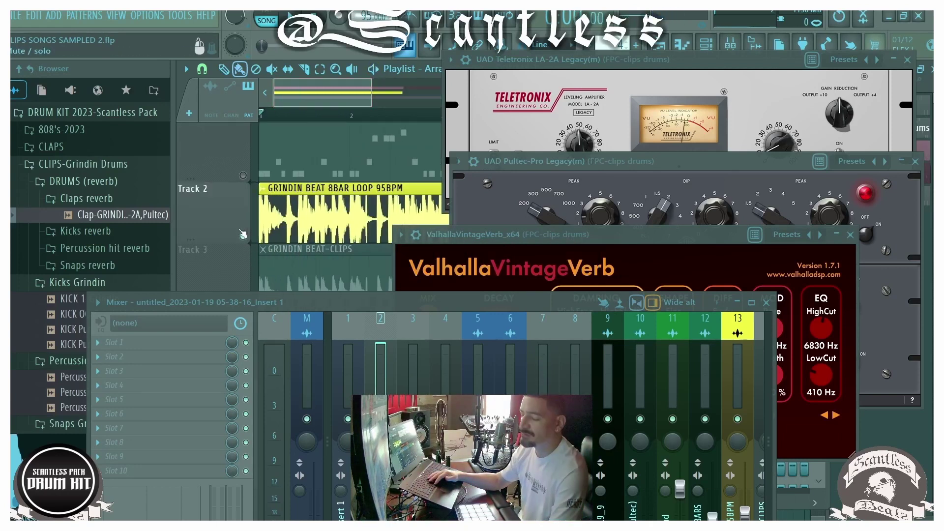
pyautogui.press('space')
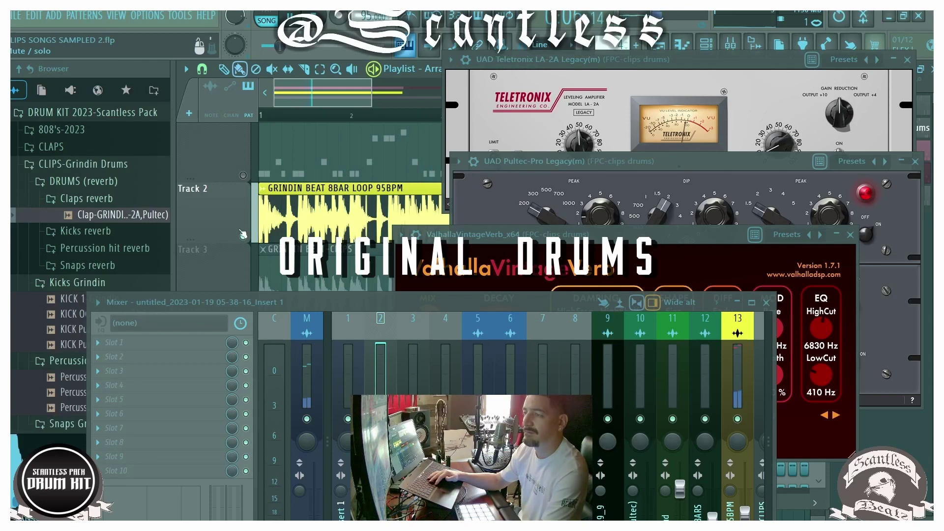
pyautogui.press('space')
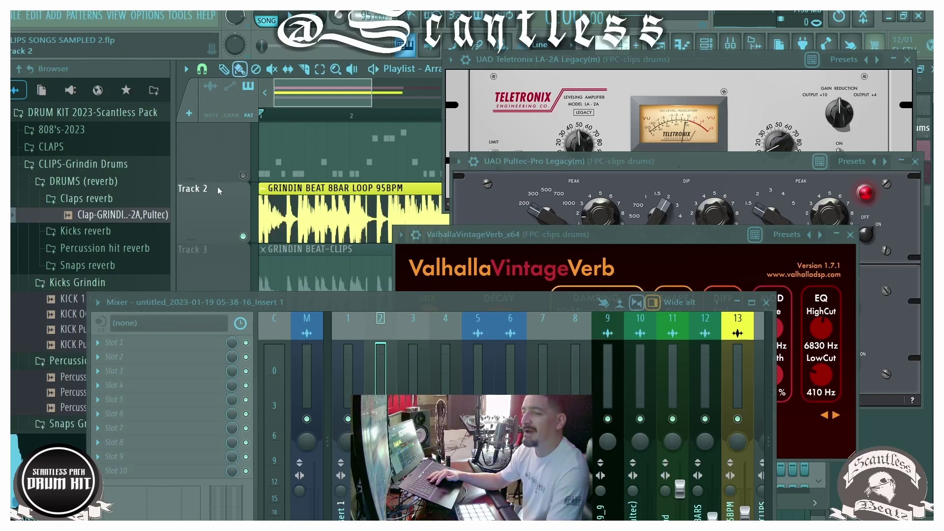
# Compare the recreated drums with the original loop by alternating the solo between Tracks 1 and 2, ending on Track 1.
pyautogui.click(243, 177)
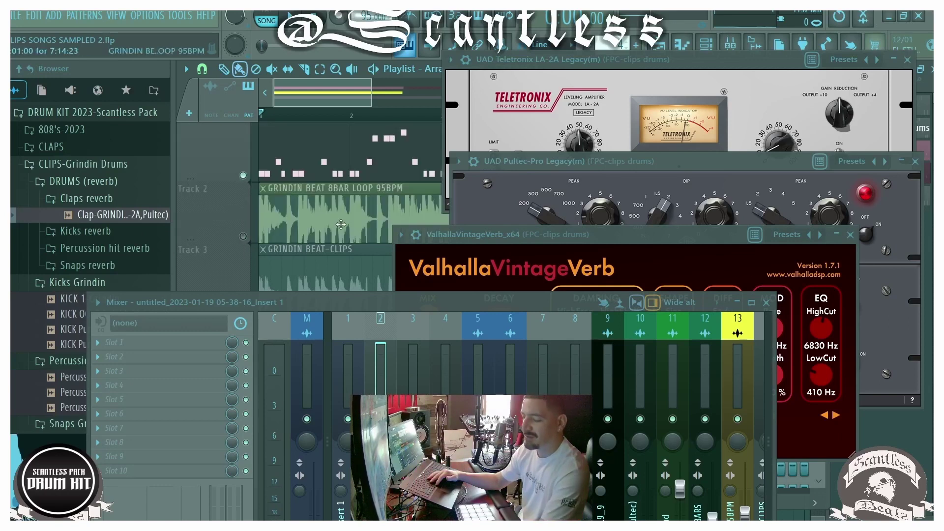
pyautogui.press('space')
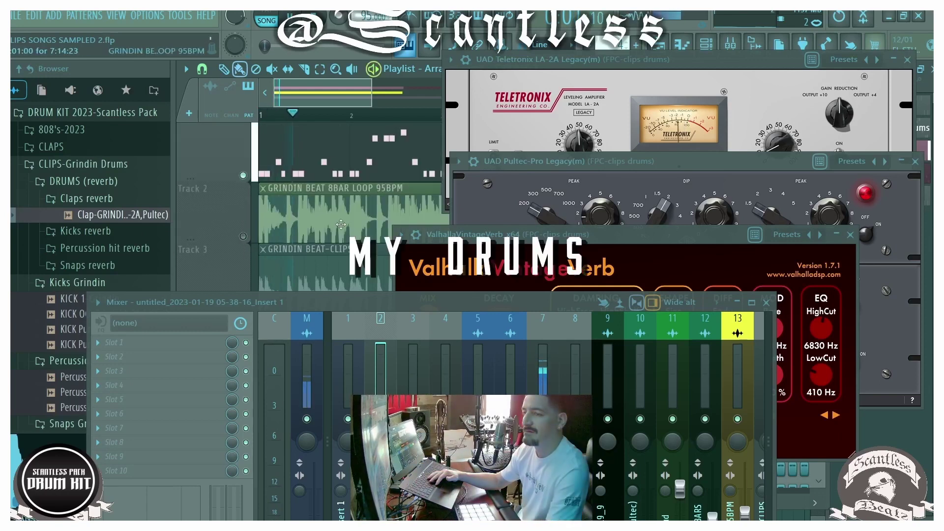
pyautogui.click(244, 238)
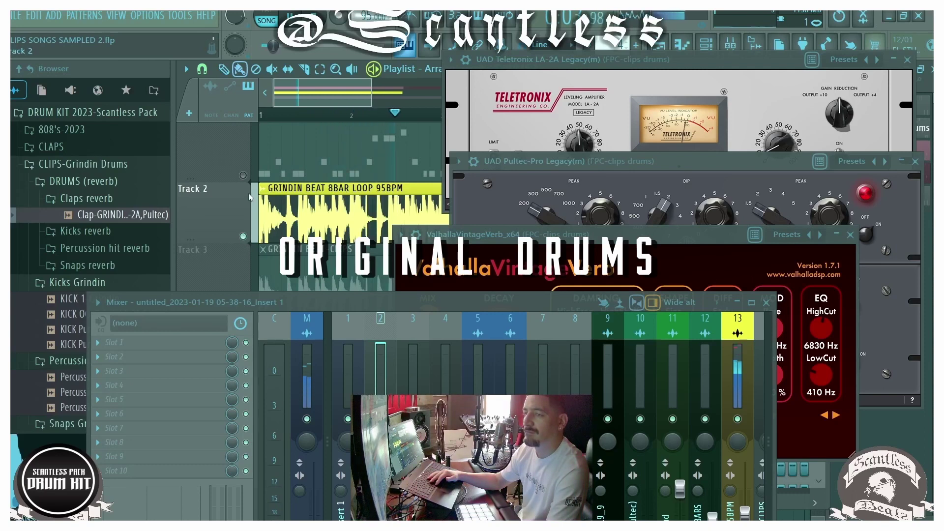
pyautogui.click(243, 176)
pyautogui.press('space')
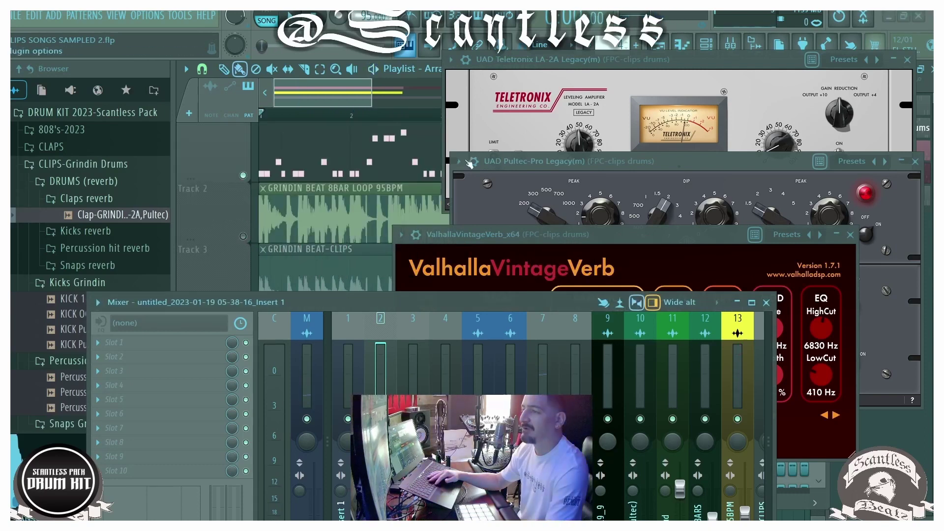
# Play the FPC-clips drums mixer track with its Pultec-Pro Legacy equalizer bypassed.
pyautogui.click(517, 159)
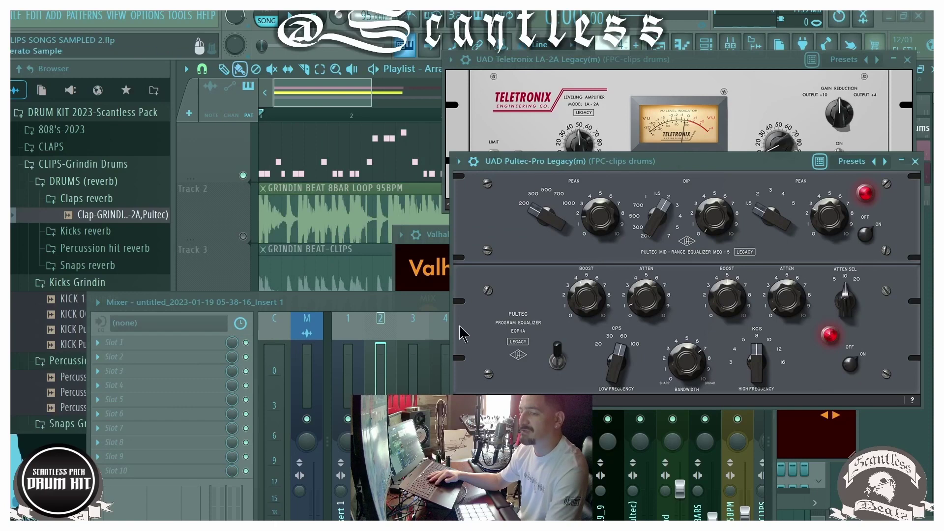
pyautogui.click(445, 365)
pyautogui.click(531, 387)
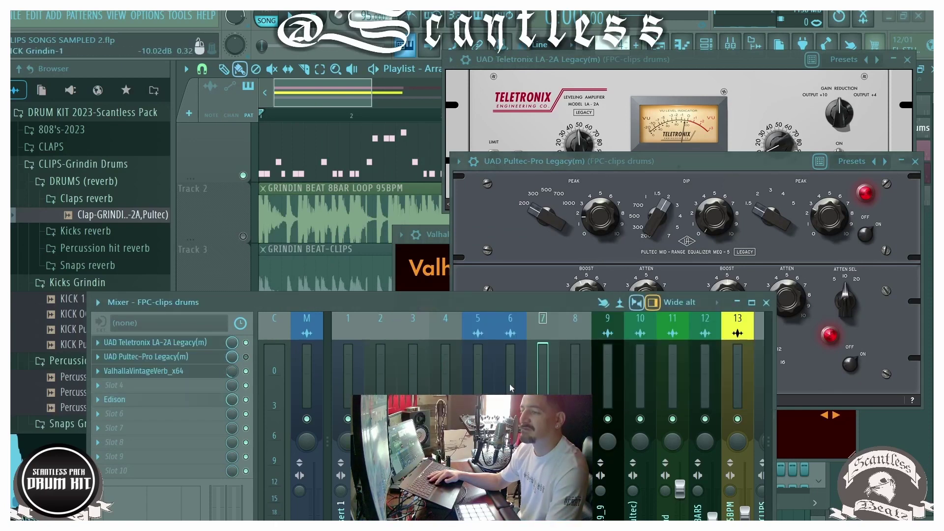
pyautogui.press('space')
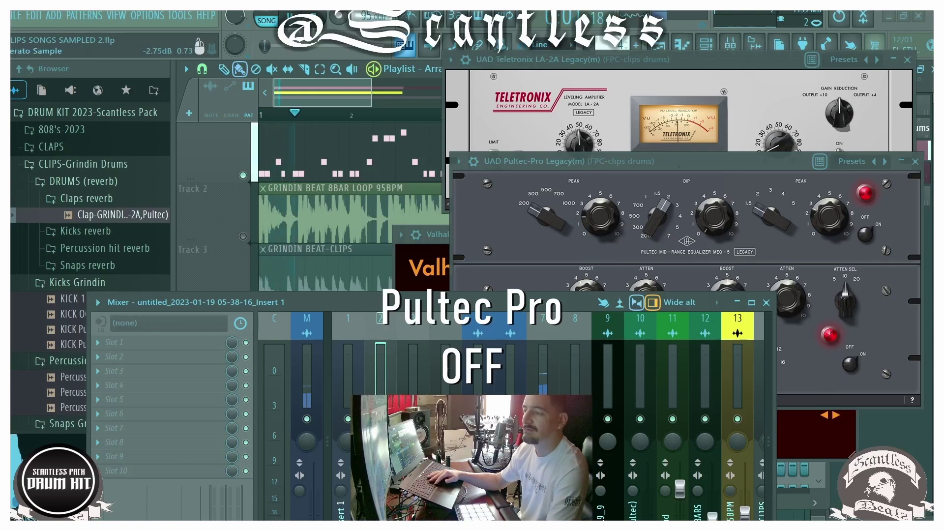
pyautogui.press('space')
# Enable the Pultec-Pro Legacy on the FPC-clips drums mixer track and play the drums with the effects on.
pyautogui.click(531, 368)
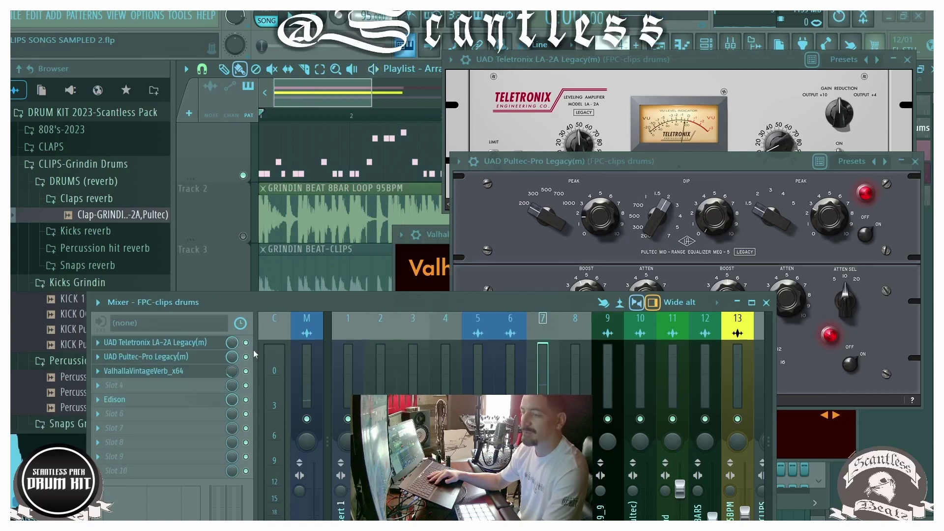
pyautogui.press('space')
pyautogui.click(410, 370)
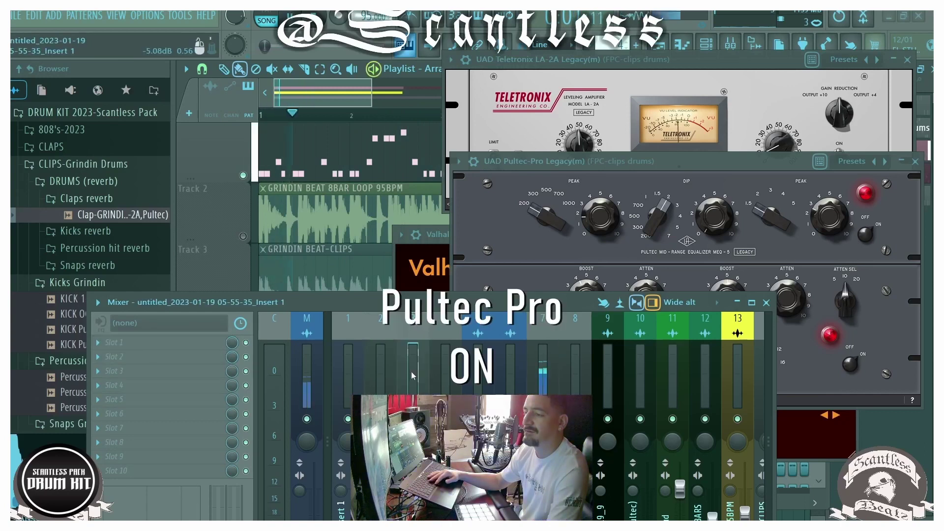
pyautogui.moveTo(460, 307); pyautogui.dragTo(465, 180)
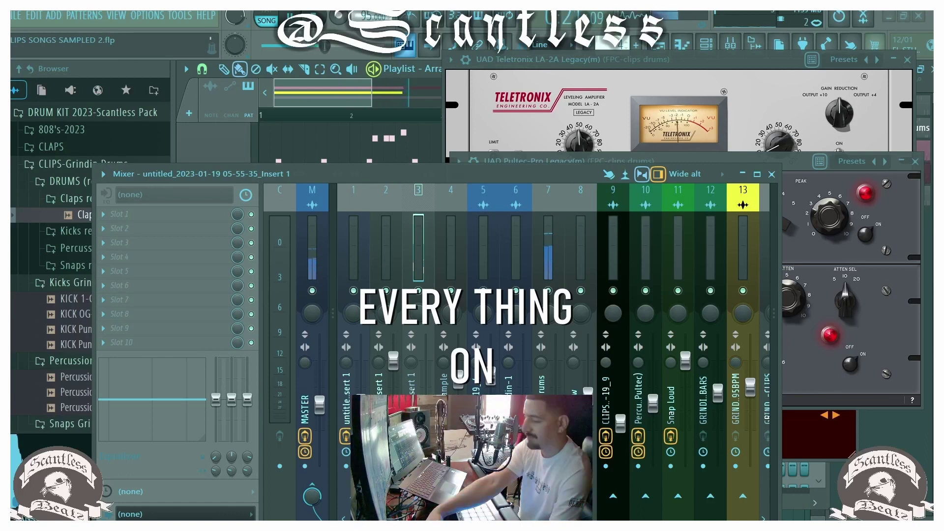
pyautogui.press('space')
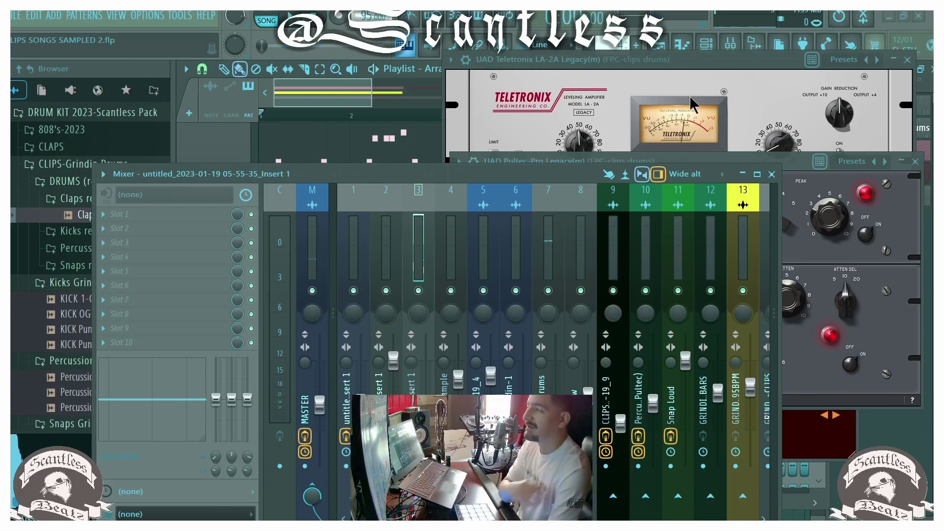
# Close the mixer and the ValhallaVintageVerb, Teletronix LA-2A and Pultec-Pro windows after viewing the effects' settings.
pyautogui.press('F9')
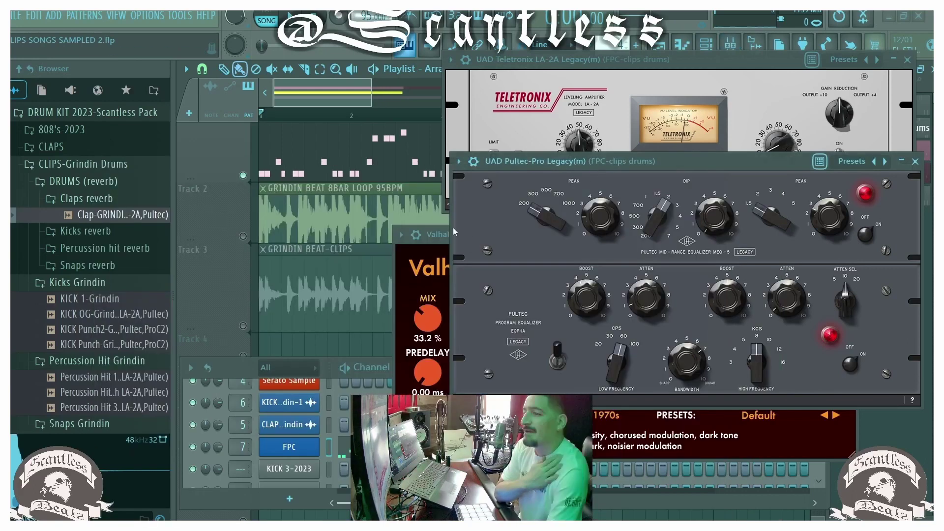
pyautogui.moveTo(442, 235); pyautogui.dragTo(134, 200)
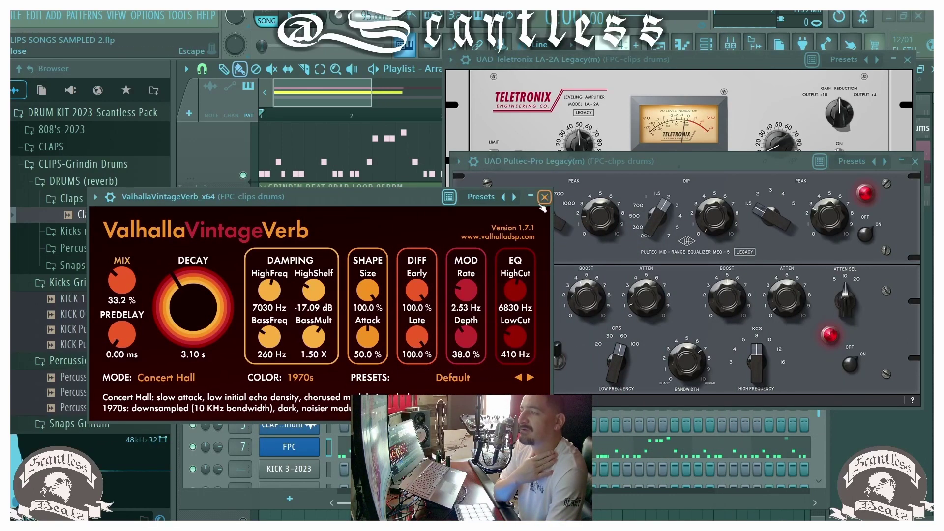
pyautogui.click(543, 207)
pyautogui.moveTo(512, 161); pyautogui.dragTo(483, 95)
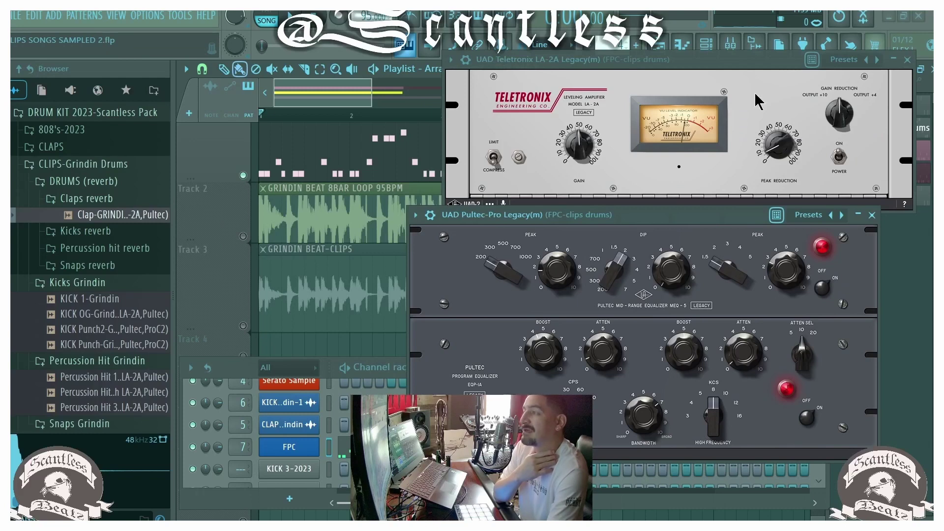
pyautogui.click(908, 60)
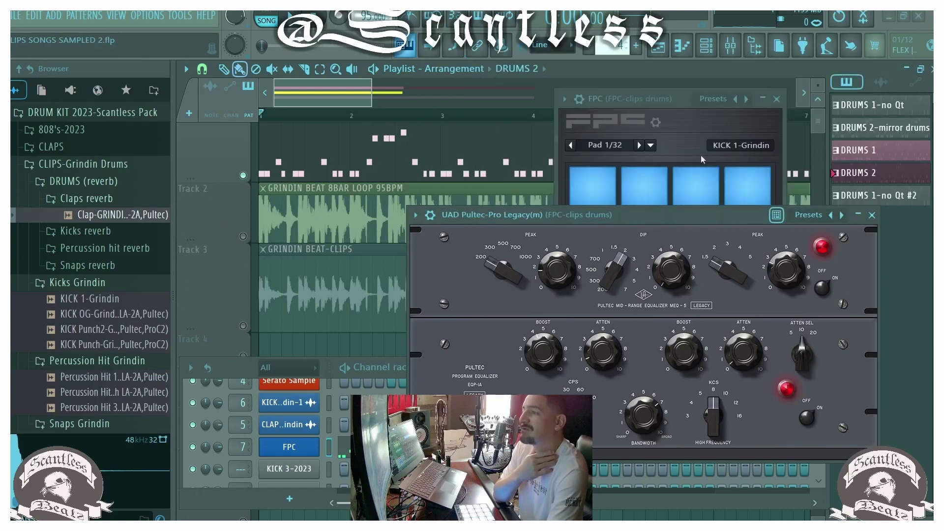
pyautogui.click(872, 215)
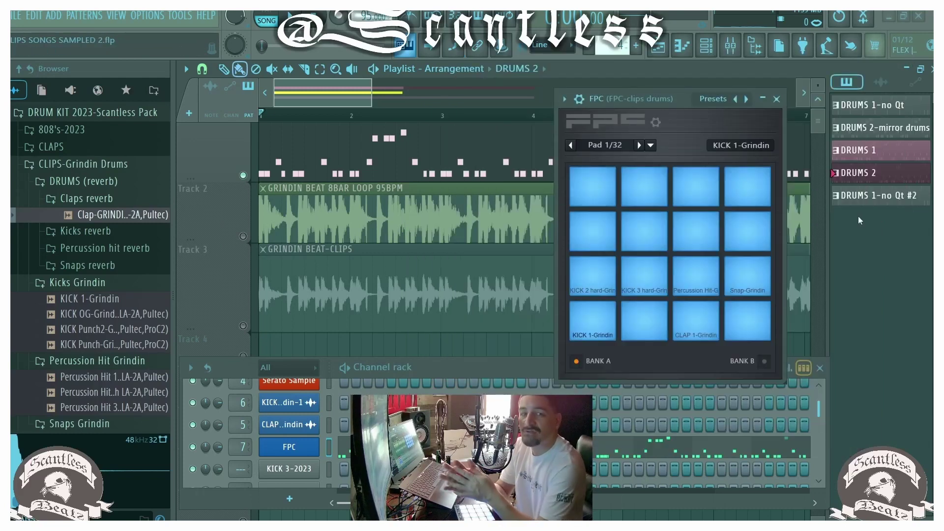